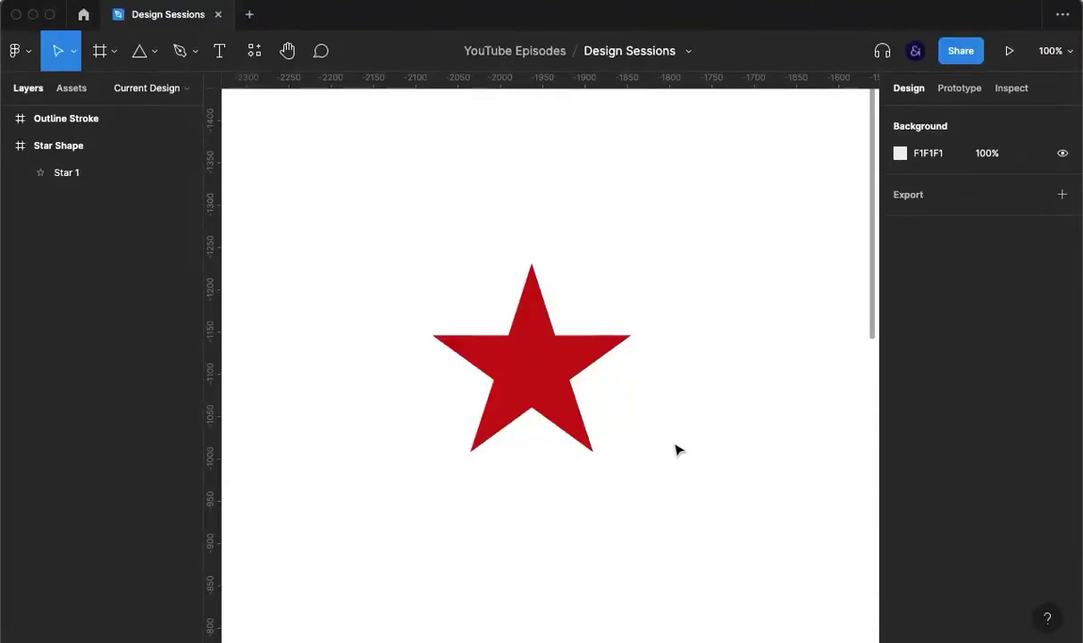
- Select the red star and browse the shape-type list without changing anything
click(529, 357)
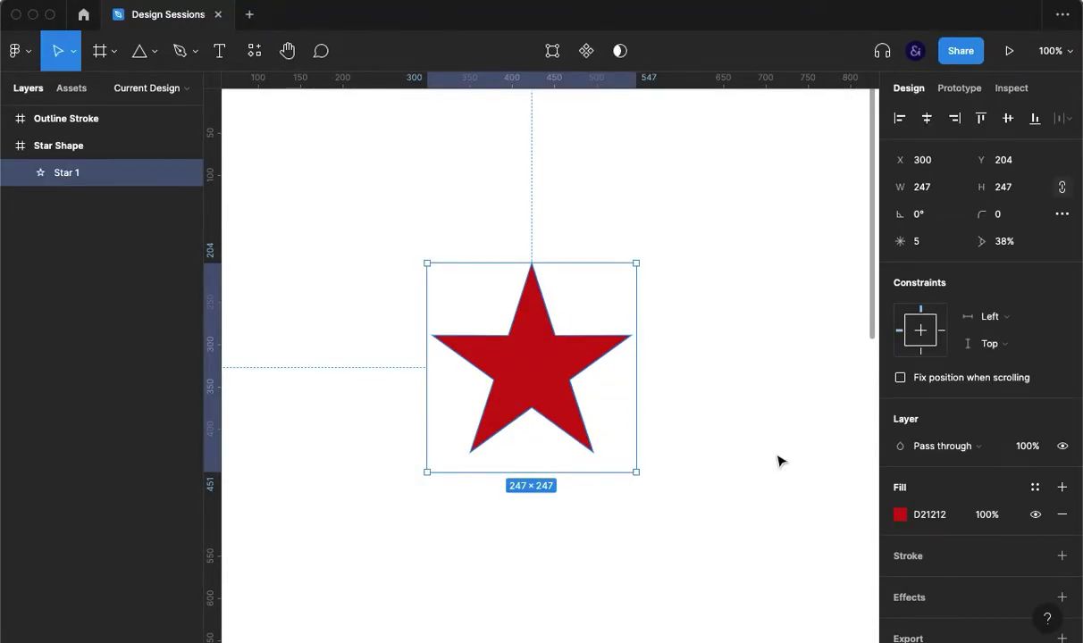
click(156, 54)
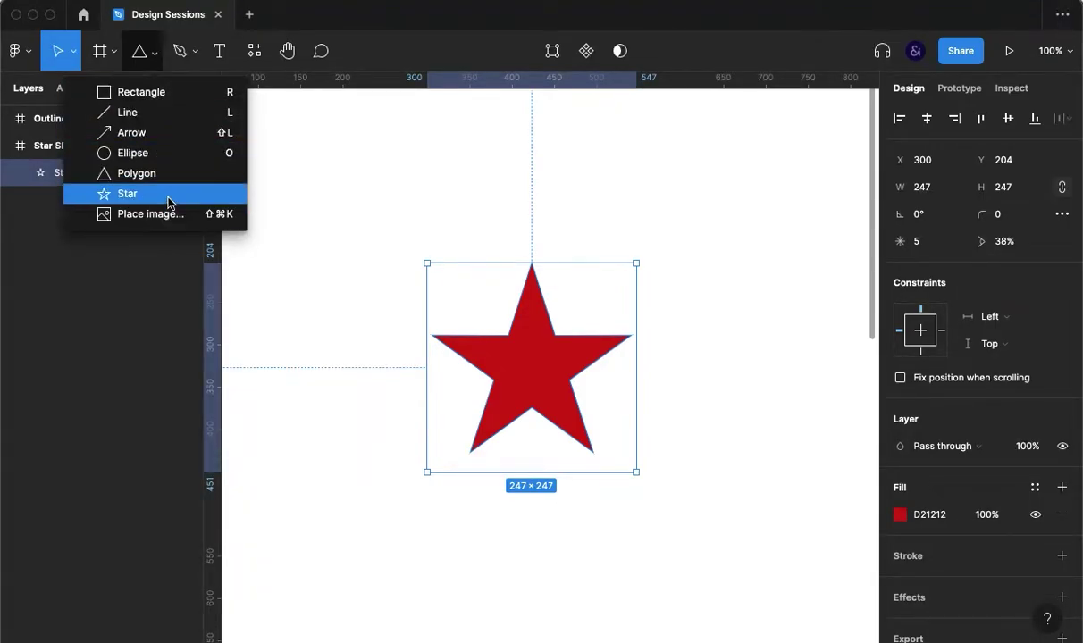
click(479, 168)
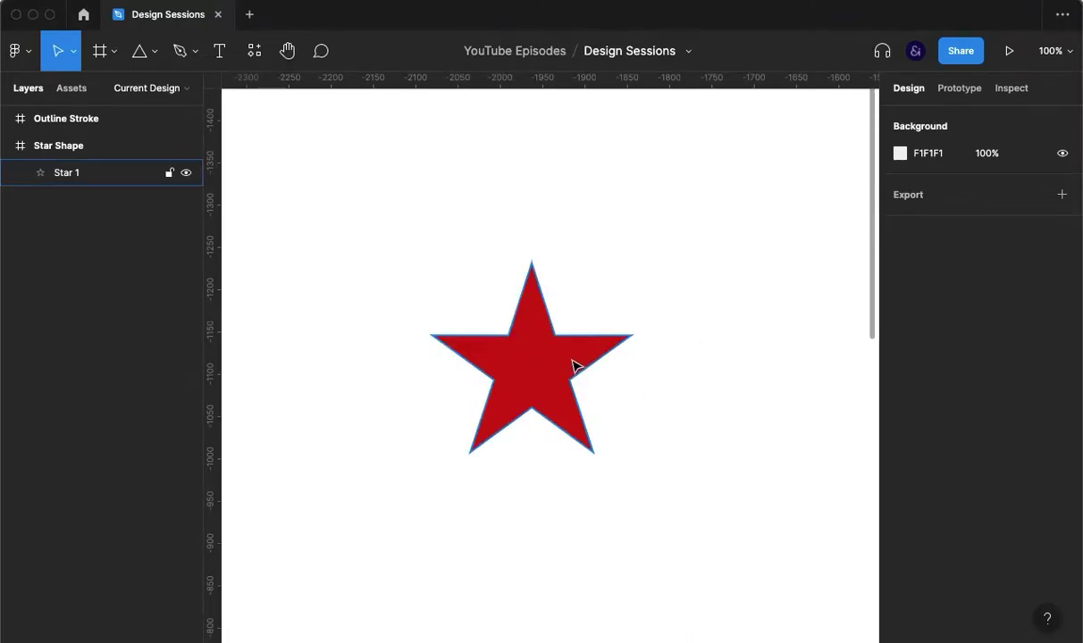
- Drag the star's handles to get eight rounded, wavy points with radius 18 and ratio 81%
click(541, 358)
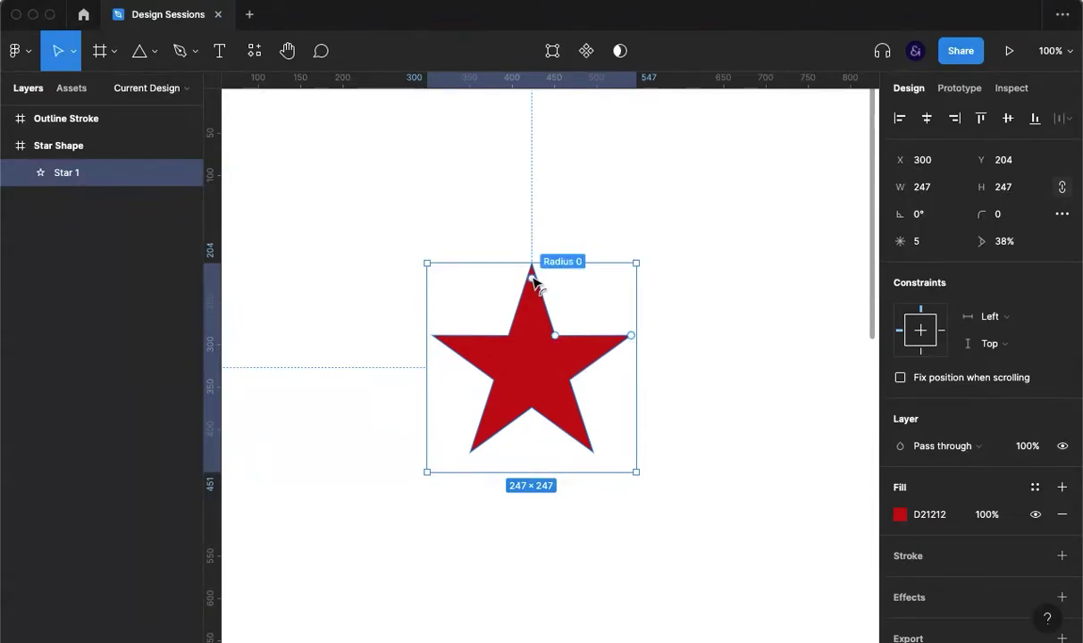
mouse_move(534, 281)
mouse_down()
mouse_move(535, 319)
mouse_move(538, 278)
mouse_up()
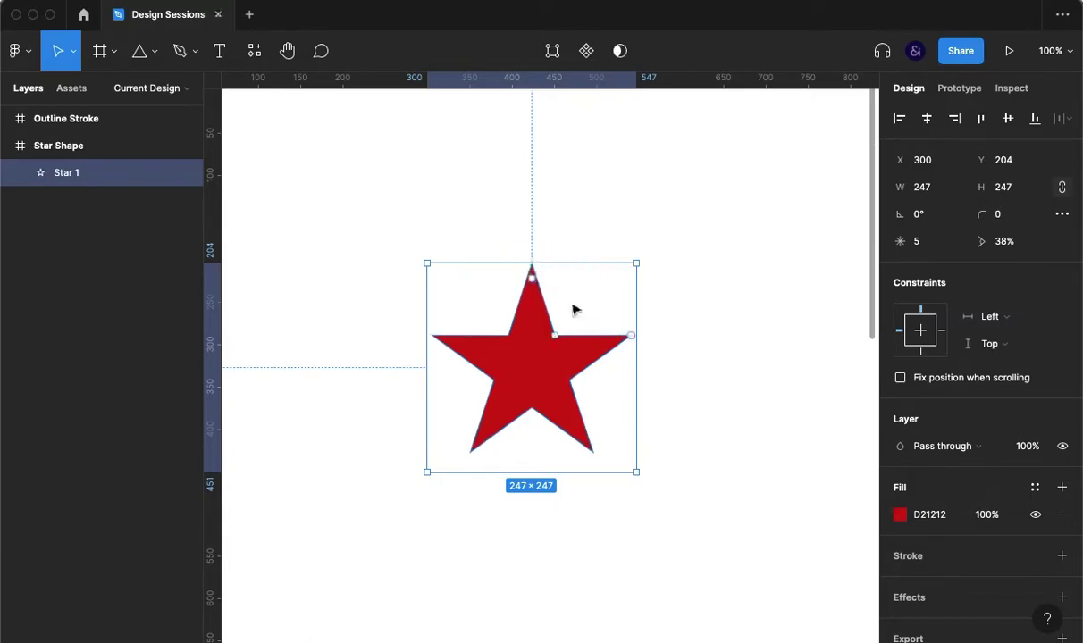
mouse_move(559, 339)
mouse_down()
mouse_move(548, 338)
mouse_move(552, 346)
mouse_move(564, 324)
mouse_move(561, 345)
mouse_move(569, 324)
mouse_move(550, 348)
mouse_move(560, 340)
mouse_up()
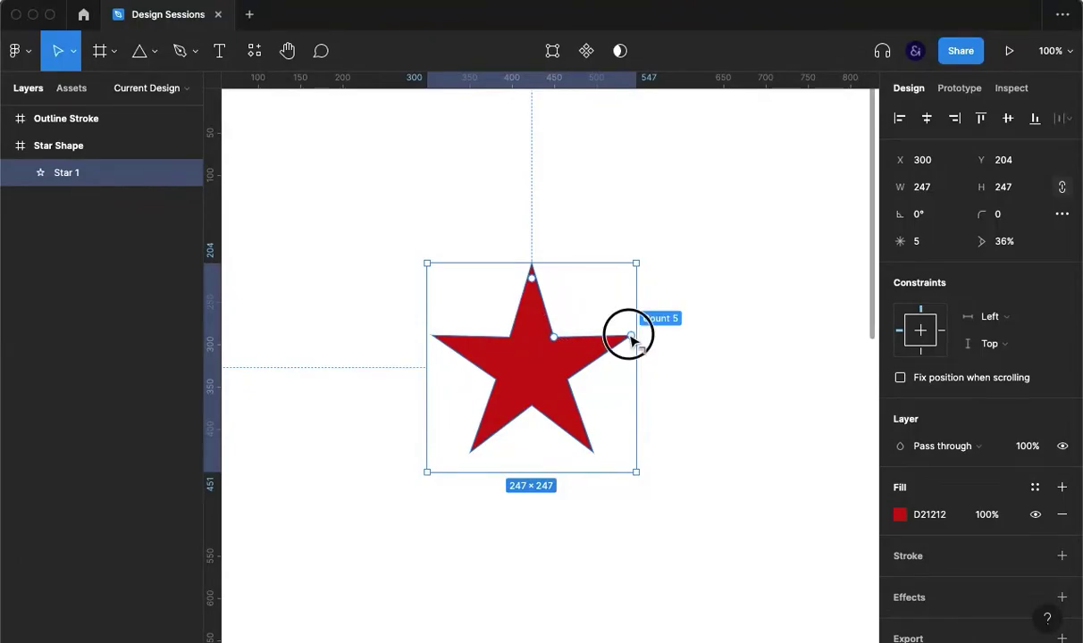
drag(632, 355, 591, 293)
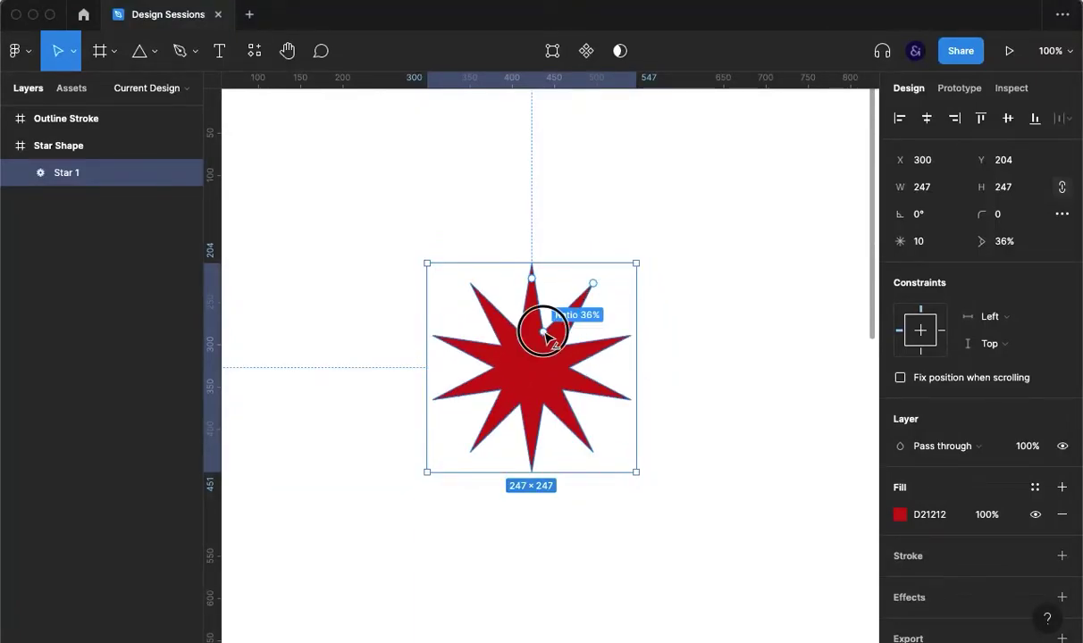
mouse_move(544, 333)
mouse_down()
mouse_move(561, 303)
mouse_move(553, 288)
mouse_move(532, 291)
mouse_move(556, 302)
mouse_move(551, 329)
mouse_move(560, 283)
mouse_move(606, 317)
mouse_move(612, 347)
mouse_move(607, 280)
mouse_up()
click(682, 433)
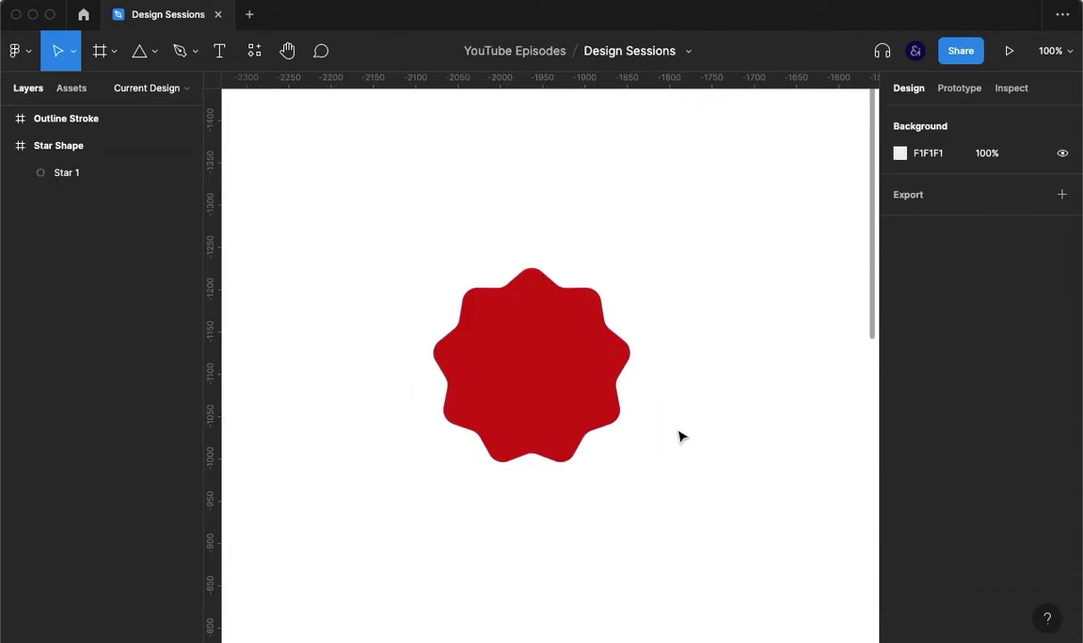
- Set the wavy star's point count to 13 in the Design panel
click(529, 357)
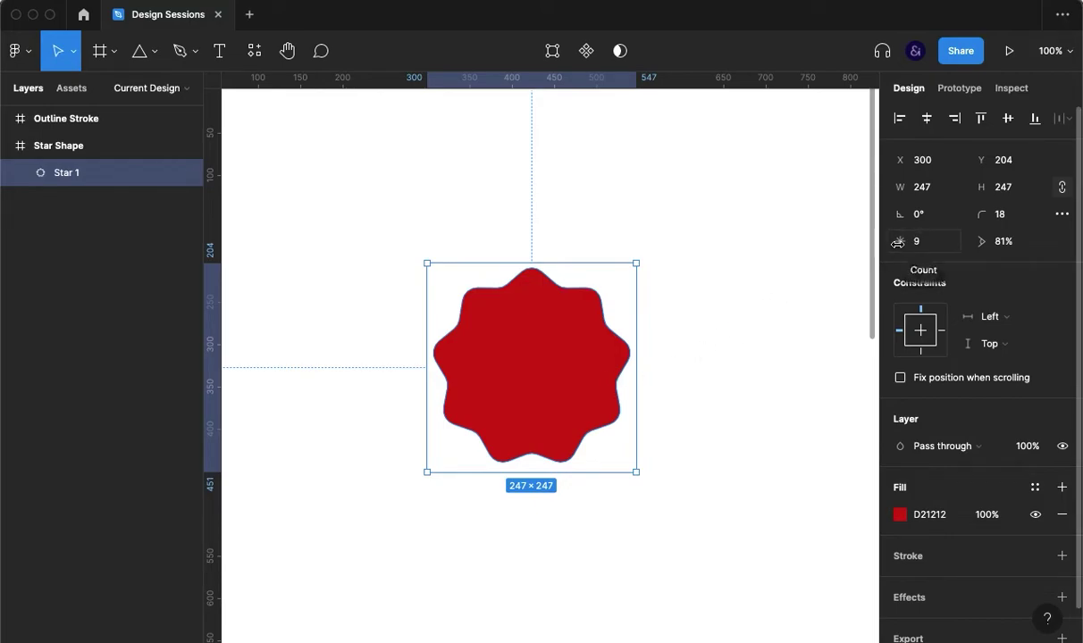
drag(898, 243, 856, 250)
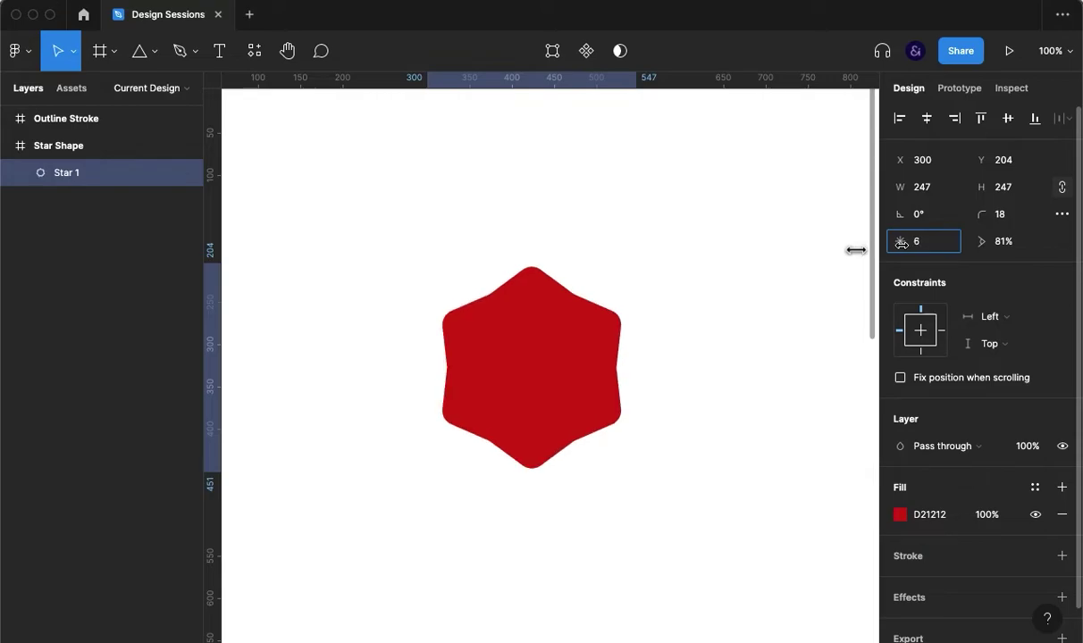
click(947, 242)
text(25)
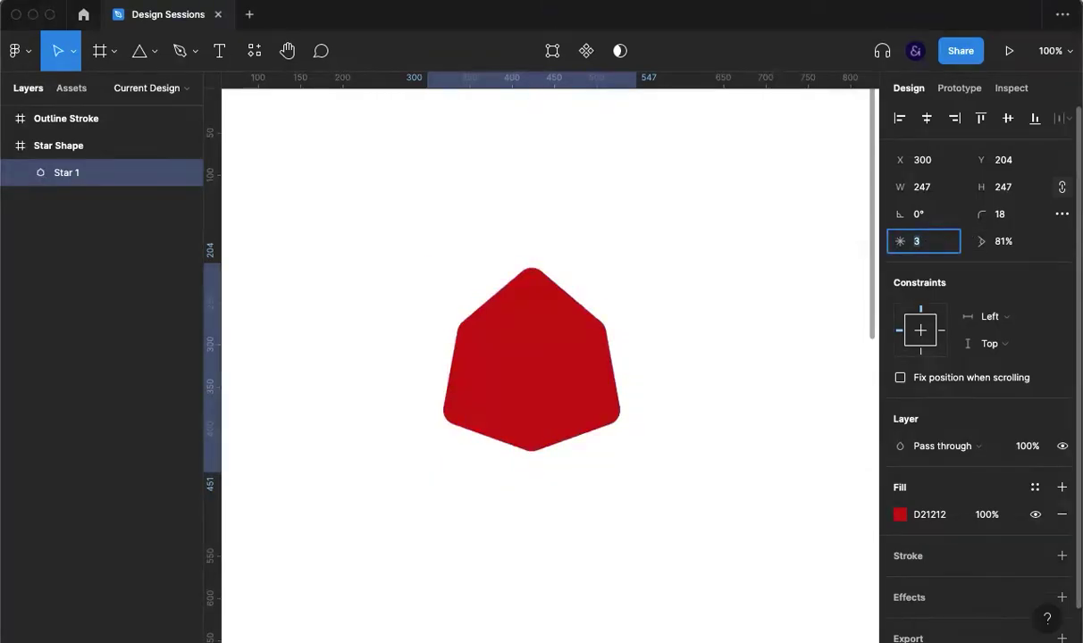
key(Return)
key(Down)
key(Down)
key(shift+Down)
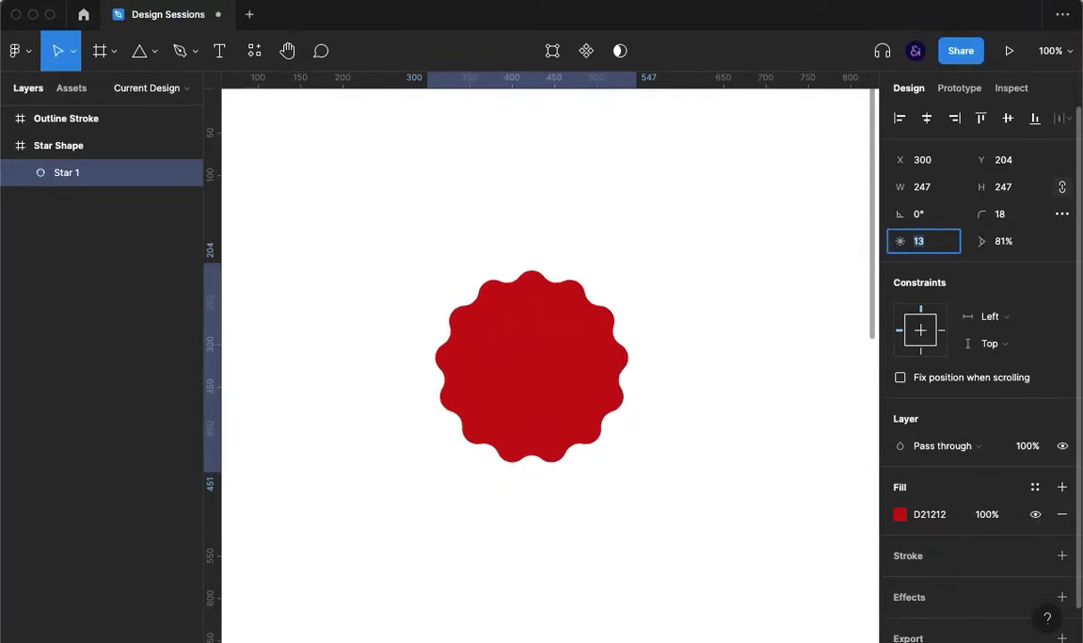
key(shift+Up)
key(shift+Up)
key(shift+Down)
key(shift+Down)
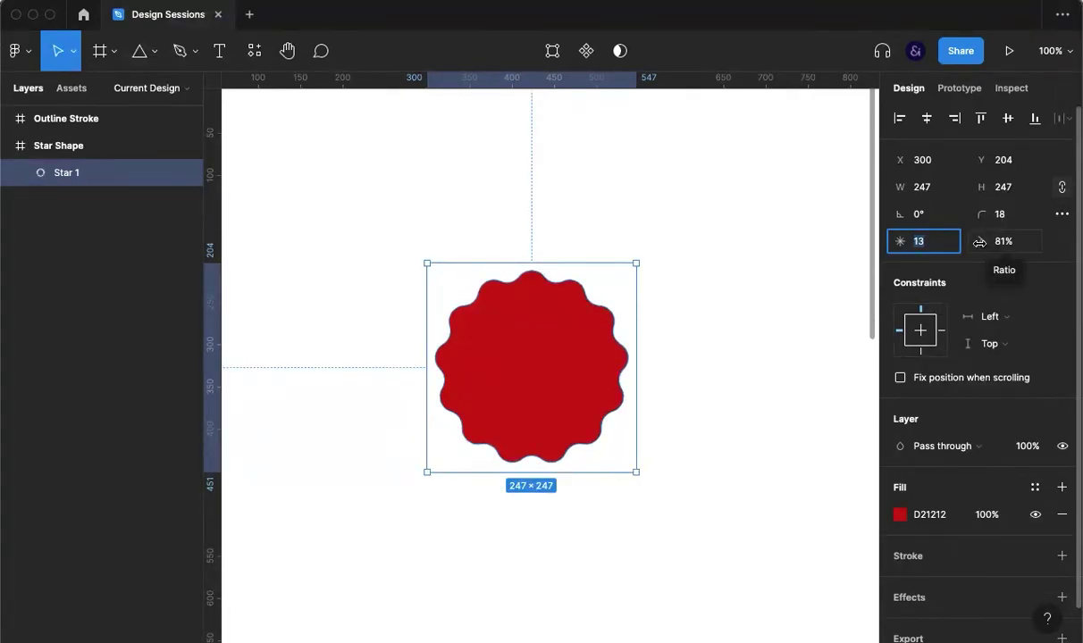
- Set the star's ratio to 80% and scrub its corner radius down to 12
mouse_move(980, 242)
mouse_down()
mouse_move(1063, 246)
mouse_move(819, 243)
mouse_move(812, 267)
mouse_move(761, 258)
mouse_move(981, 250)
mouse_up()
click(1008, 241)
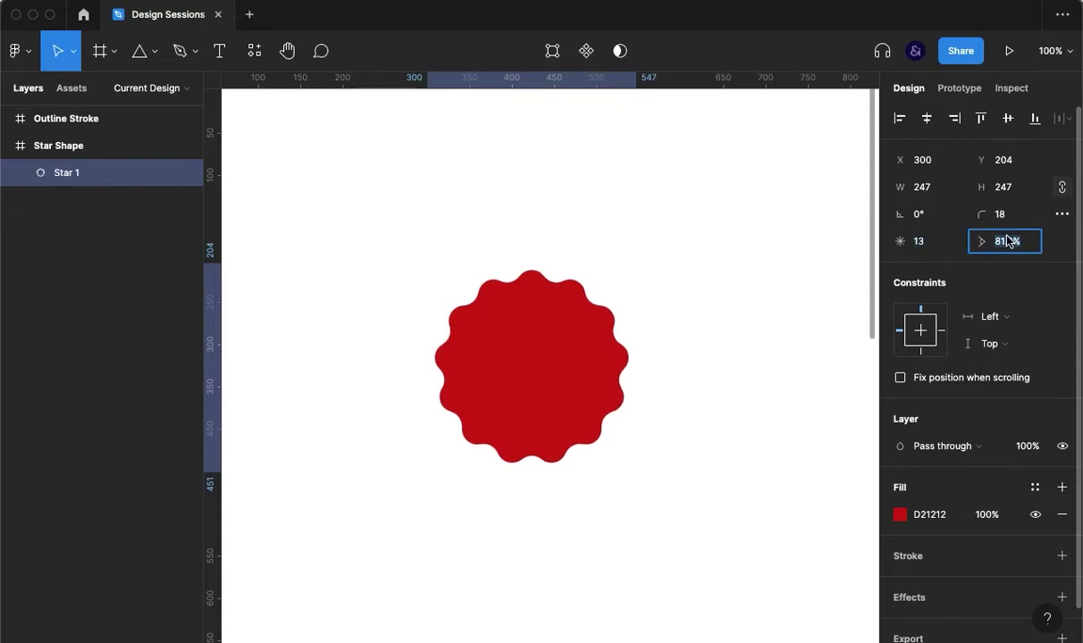
key(Up)
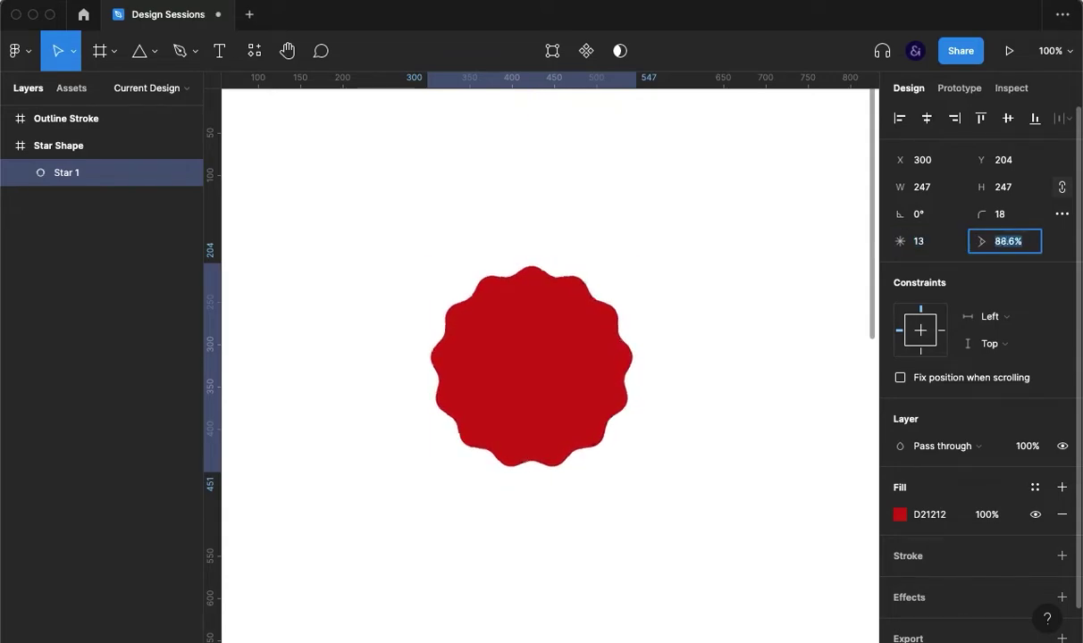
key(Down)
key(Down)
key(Down)
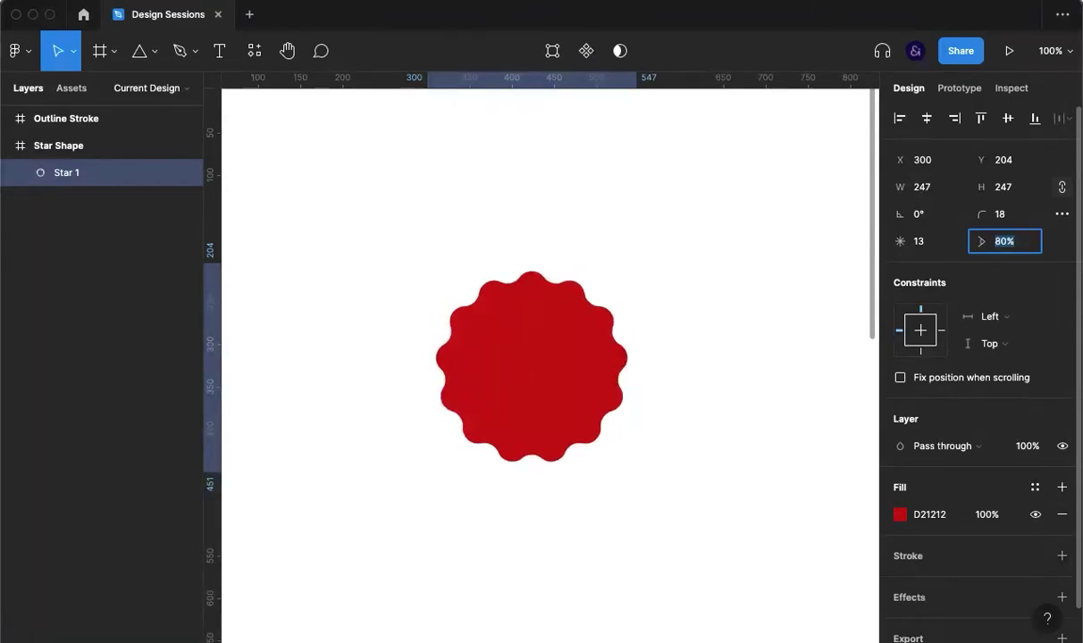
drag(977, 214, 866, 220)
- Set the star's corner radius to 0 for sharp points and raise its ratio to 84.4%
click(1022, 217)
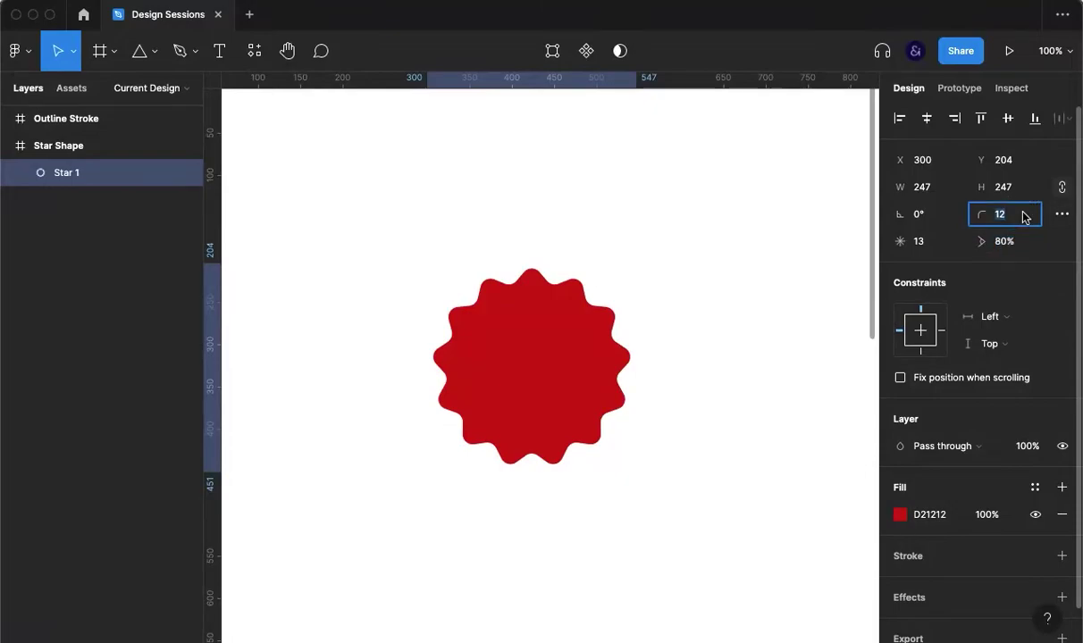
text(30)
key(Return)
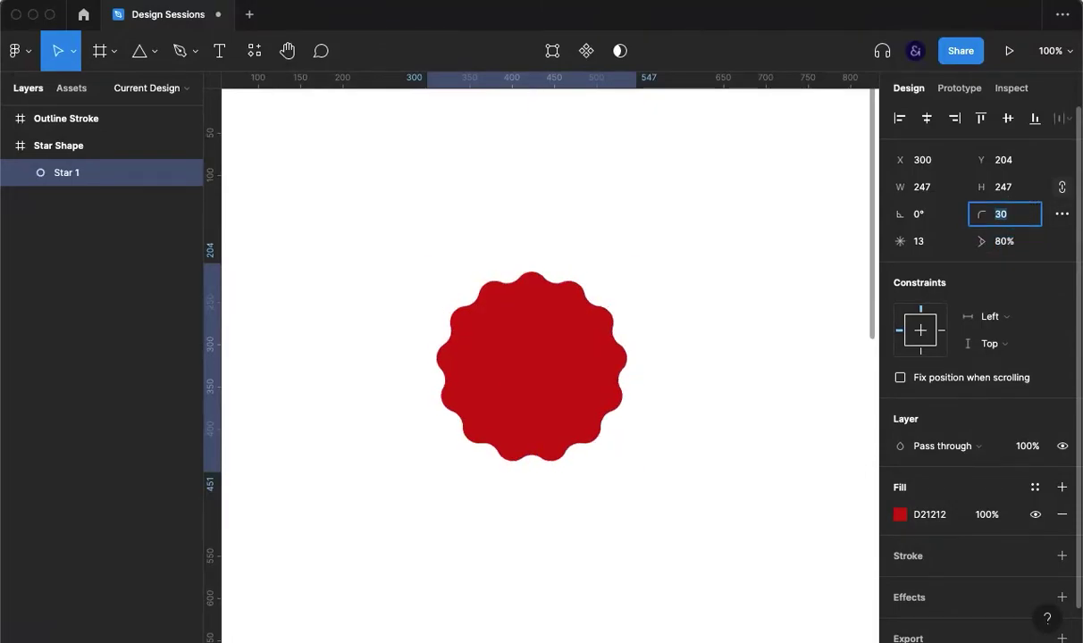
key(Down)
key(Down)
key(Down)
key(Down)
key(Down)
key(Down)
key(Down)
key(Down)
key(Down)
key(Down)
key(Down)
key(Down)
key(Down)
key(Down)
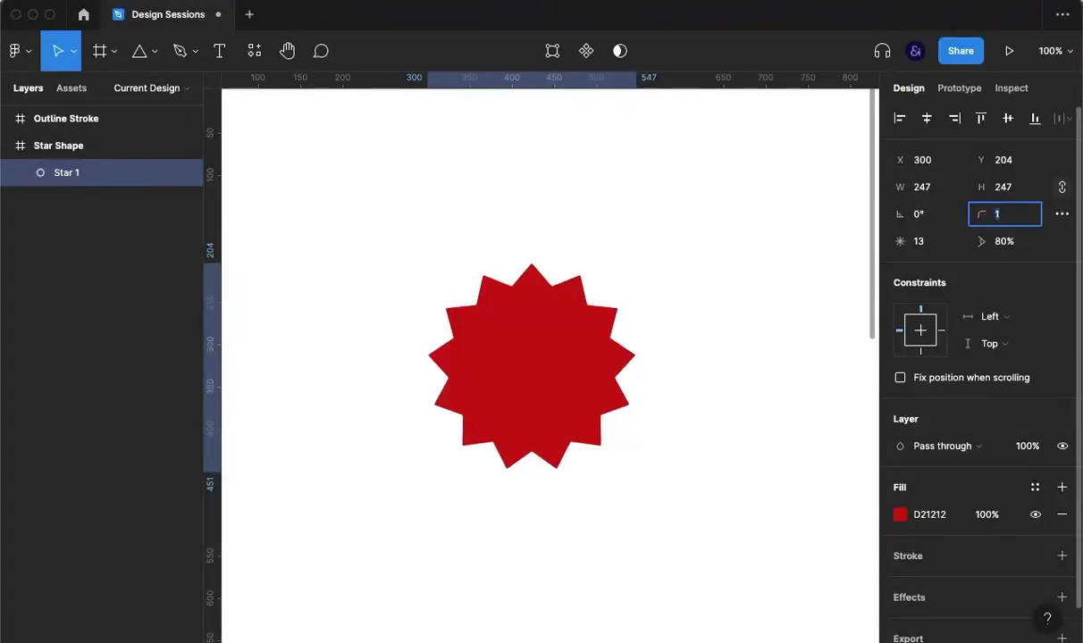
key(Down)
click(1062, 215)
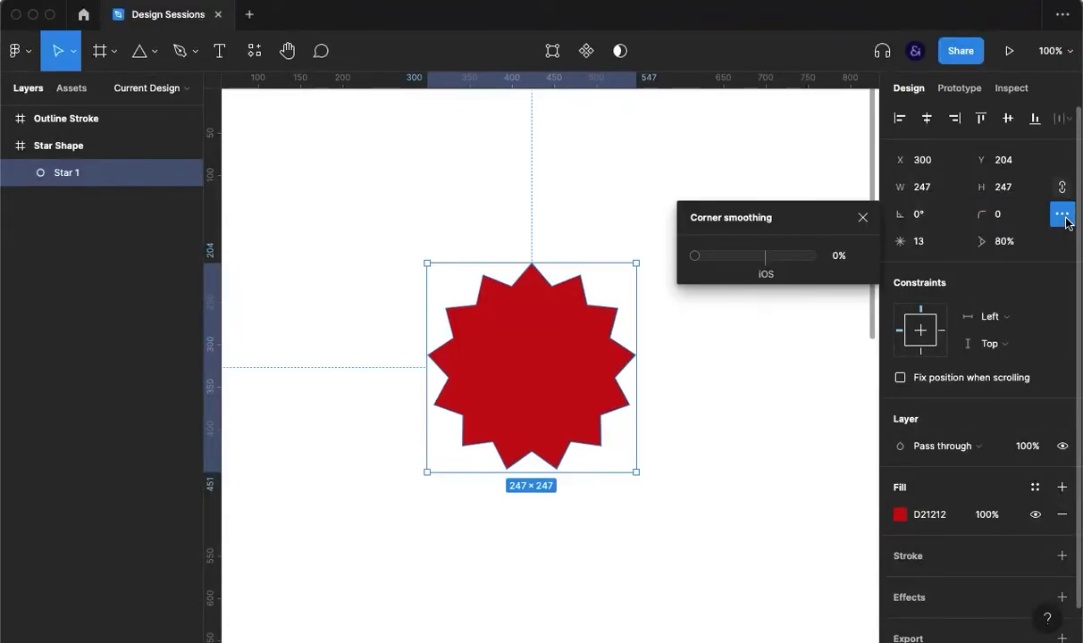
click(1064, 216)
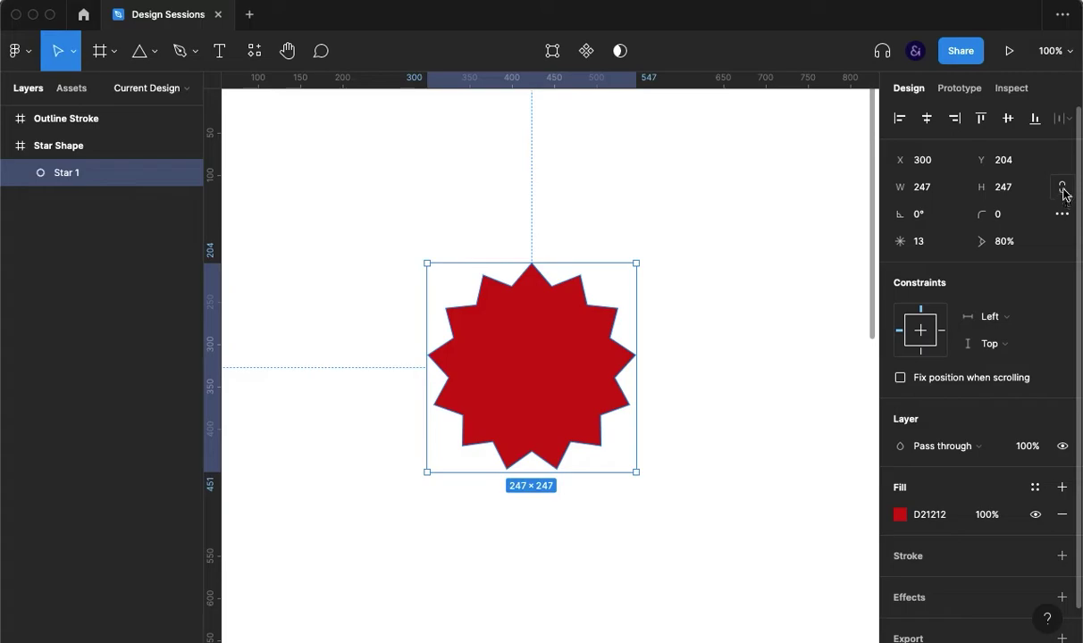
drag(986, 242, 1024, 238)
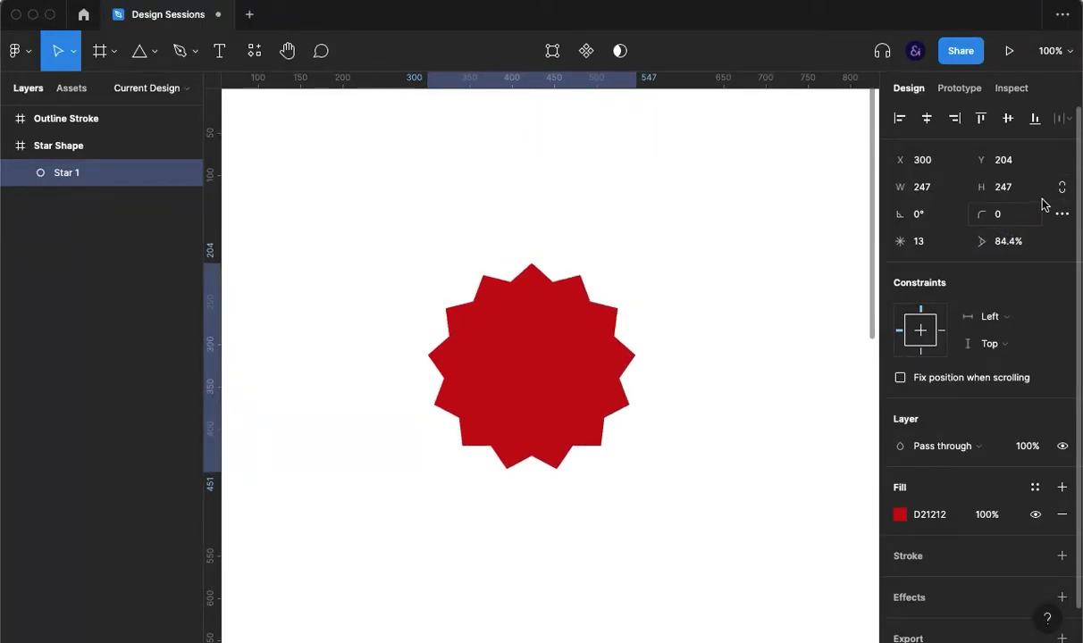
- Drag the star's on-canvas handles to make six rounded points with radius 14 and ratio 61%
click(755, 310)
click(554, 391)
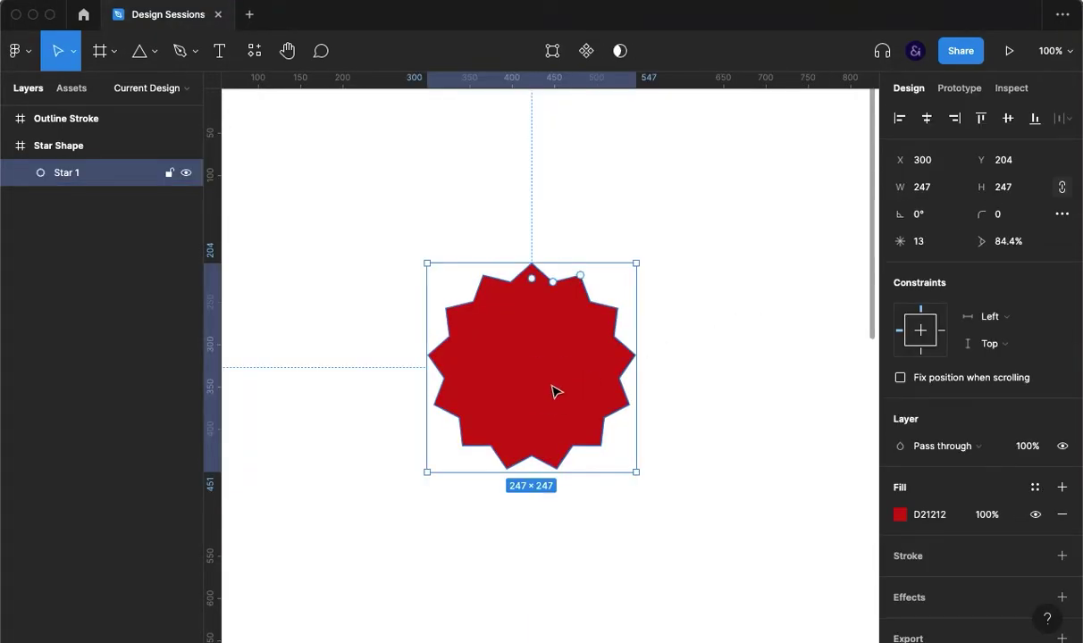
drag(551, 284, 555, 328)
drag(534, 282, 572, 313)
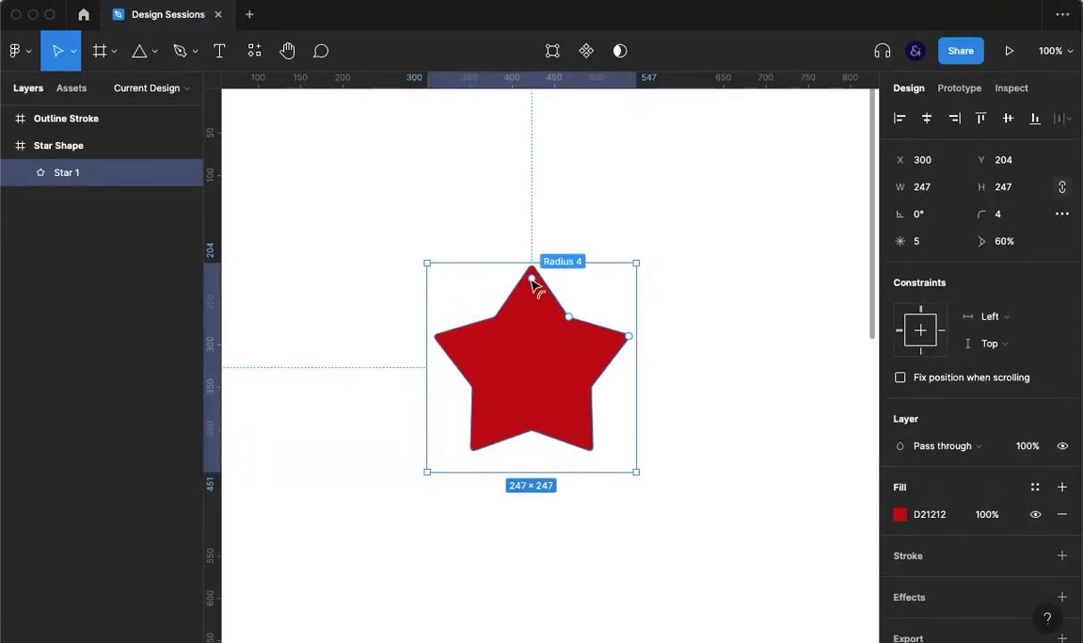
mouse_move(532, 282)
mouse_down()
mouse_move(534, 304)
mouse_move(534, 292)
mouse_up()
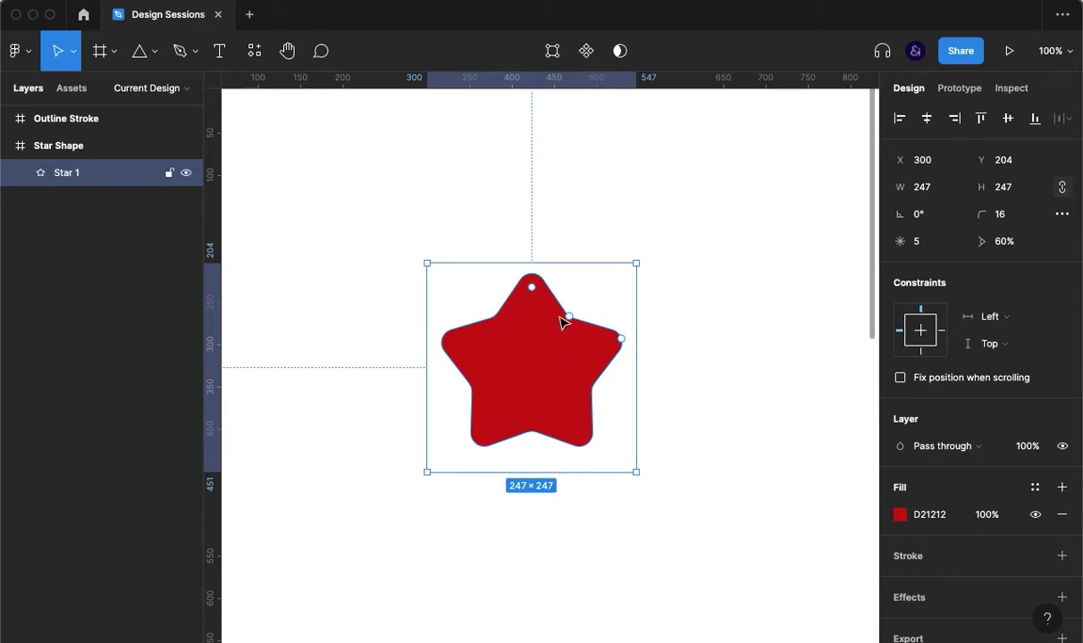
drag(570, 320, 600, 317)
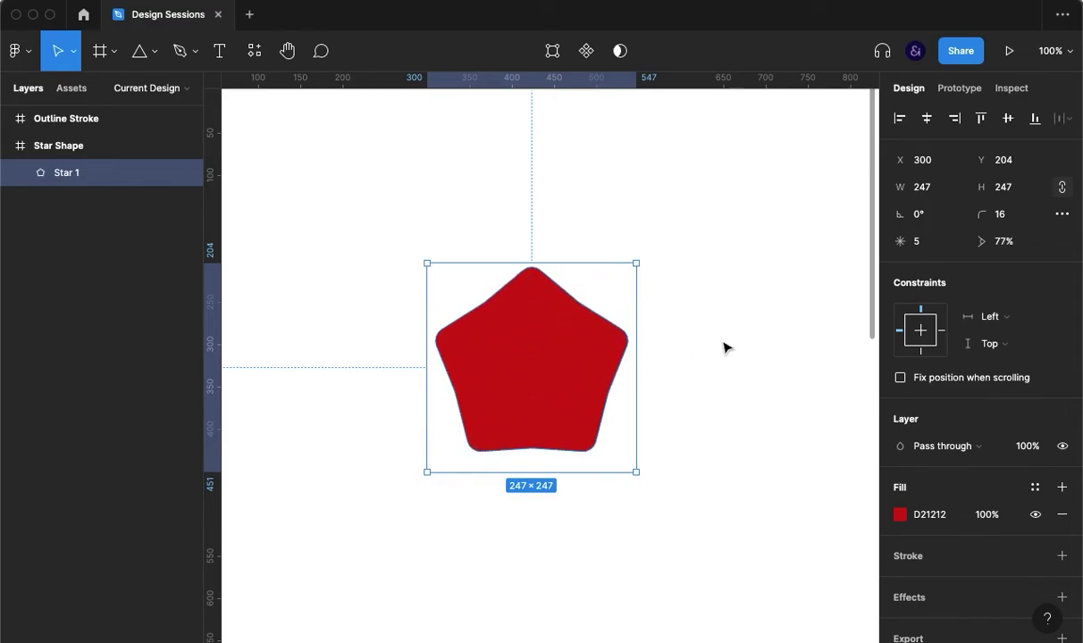
mouse_move(537, 285)
mouse_down()
mouse_move(533, 315)
mouse_move(534, 283)
mouse_up()
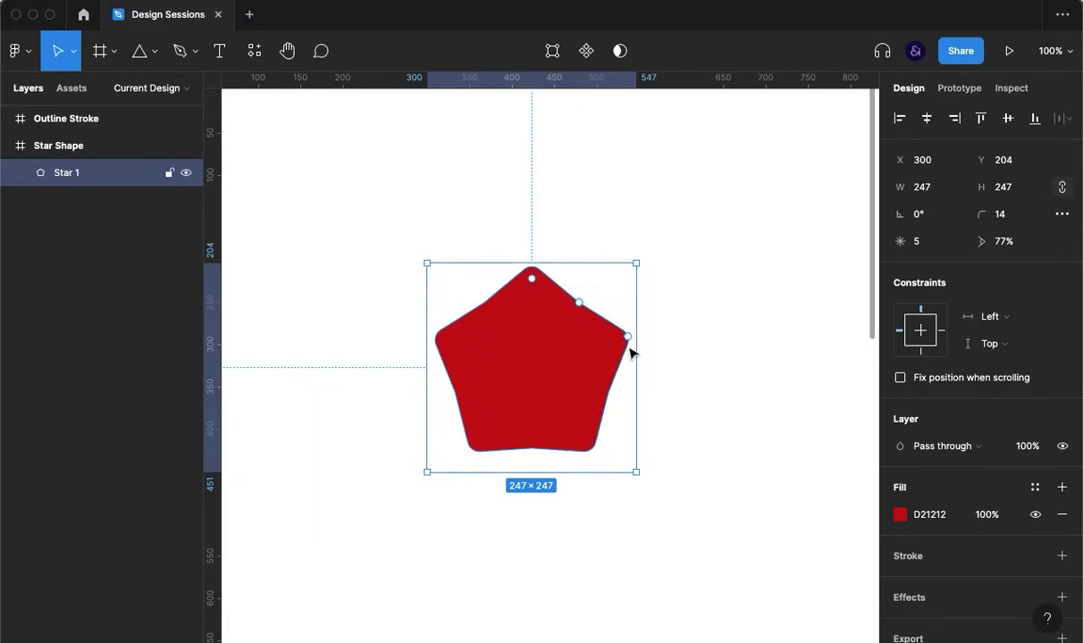
drag(628, 338, 636, 305)
mouse_move(572, 298)
mouse_down()
mouse_move(561, 336)
mouse_move(559, 311)
mouse_up()
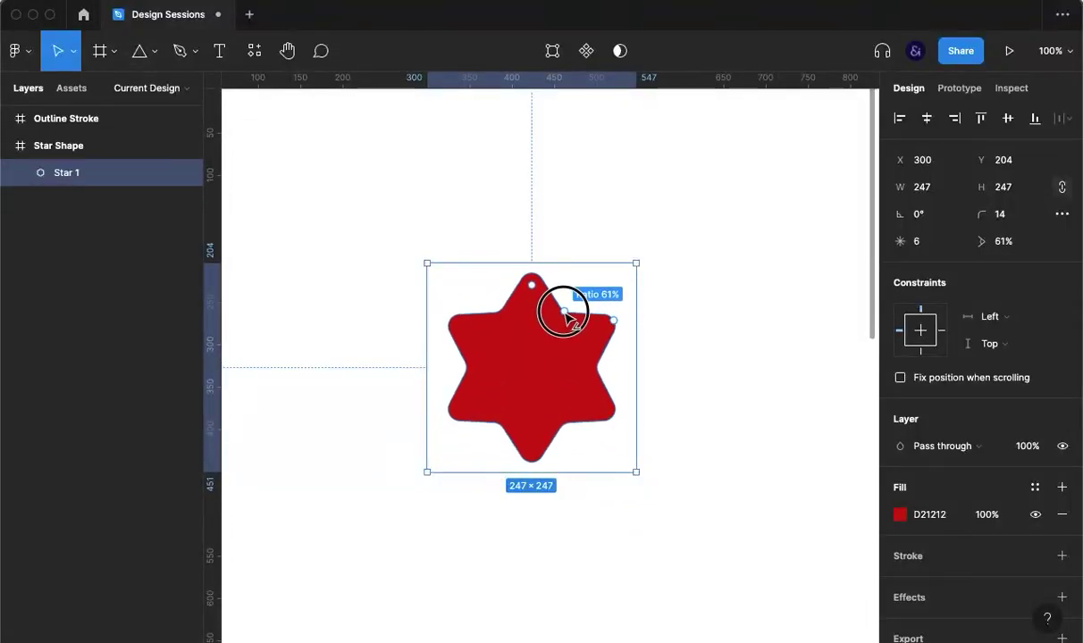
click(767, 382)
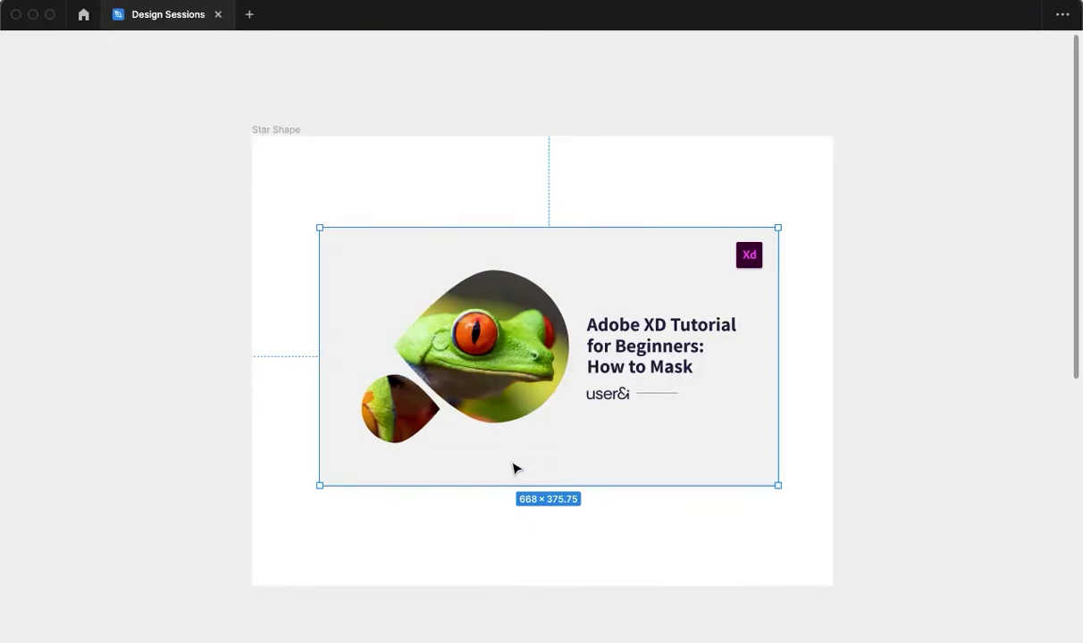
- Paste a grey circle below the frog artwork
click(575, 581)
click(526, 364)
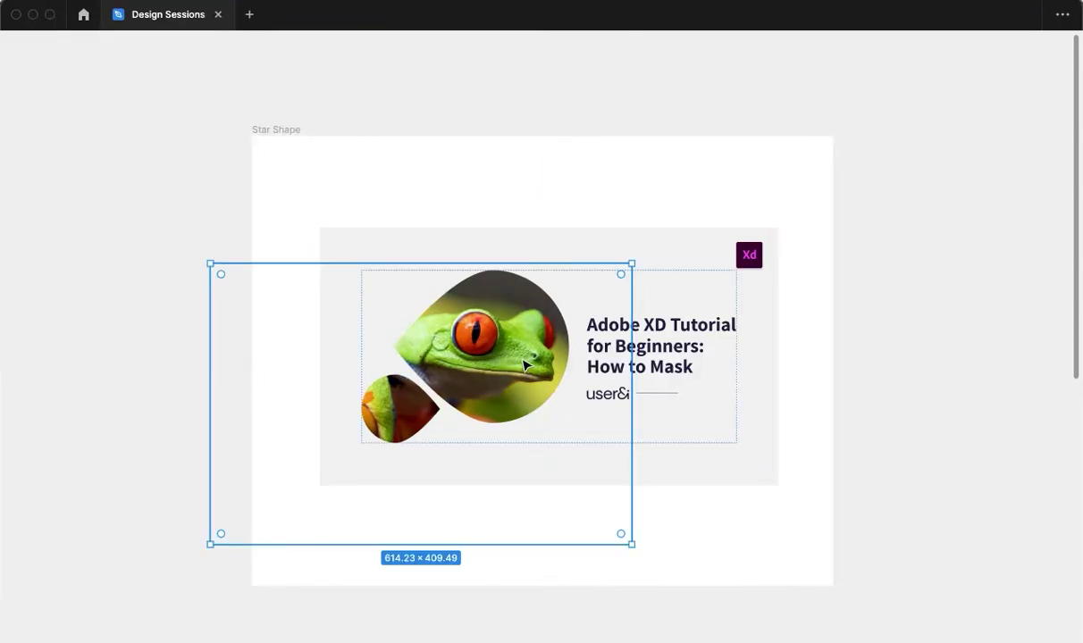
click(759, 521)
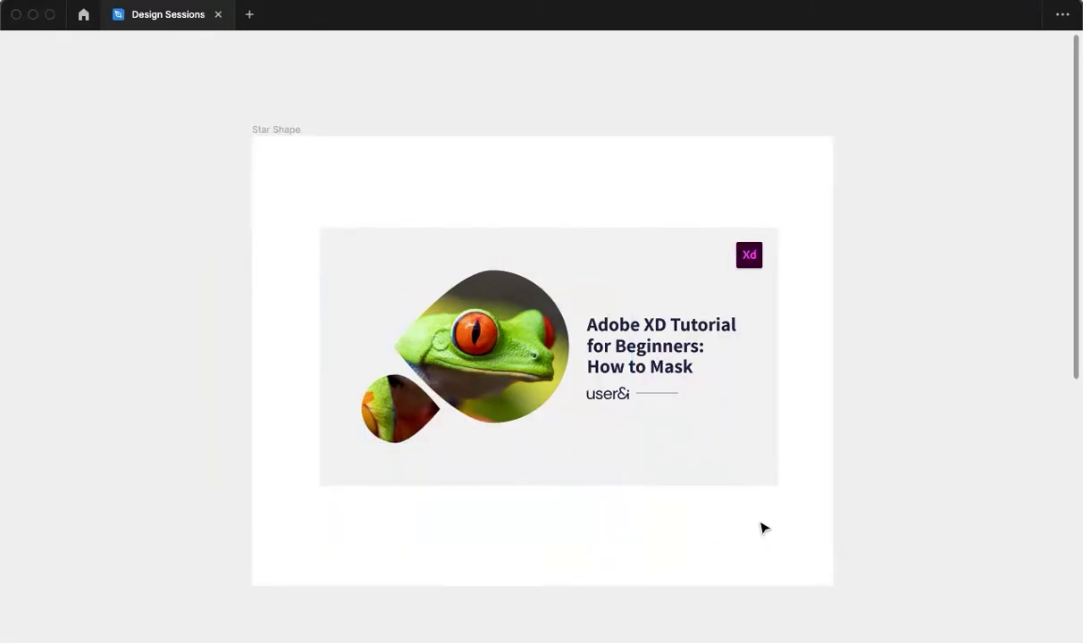
key(ctrl+v)
- Try pulling the circle's right anchor outward in path edit mode, undoing both attempts
double_click(538, 537)
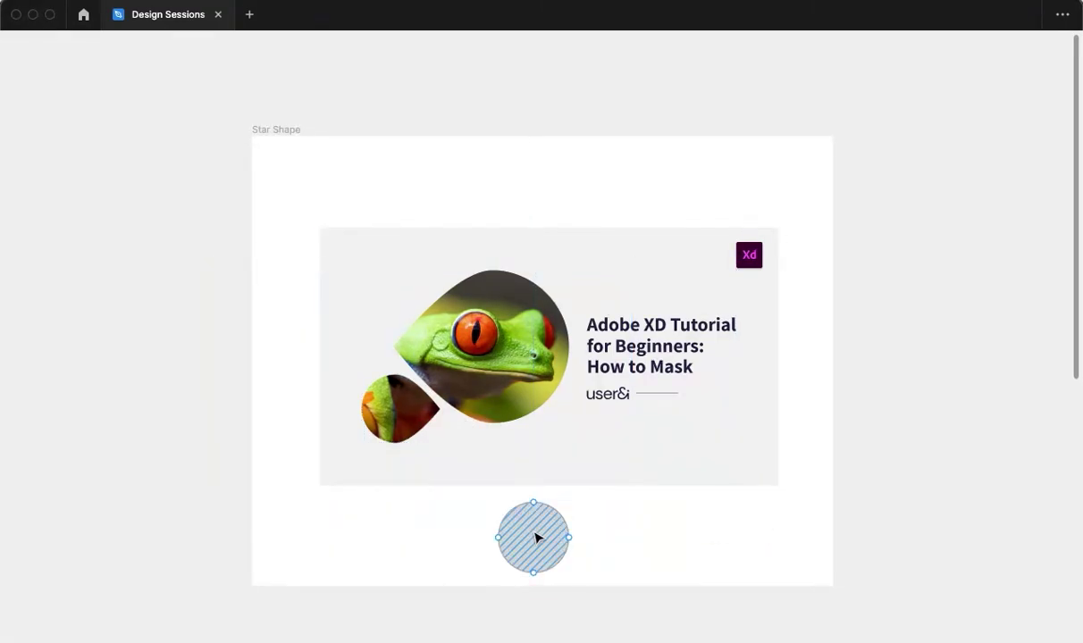
drag(569, 518, 573, 537)
key(Escape)
key(super+z)
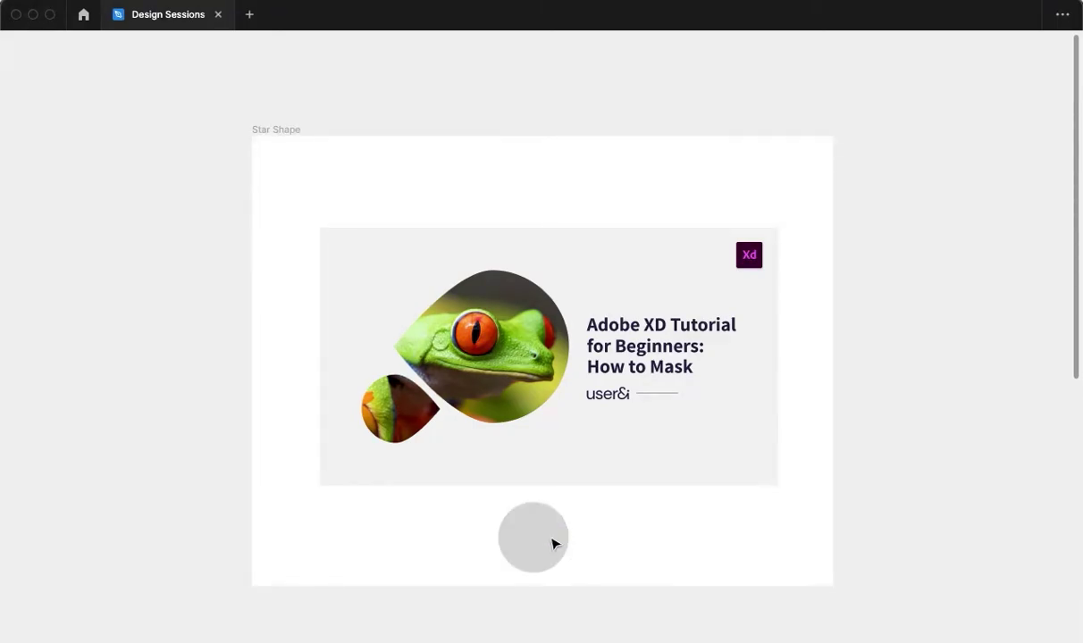
double_click(564, 543)
drag(568, 516, 573, 551)
key(super+z)
- Turn the circle's right anchor into a sharp corner to form a teardrop
click(568, 539)
double_click(569, 541)
double_click(571, 536)
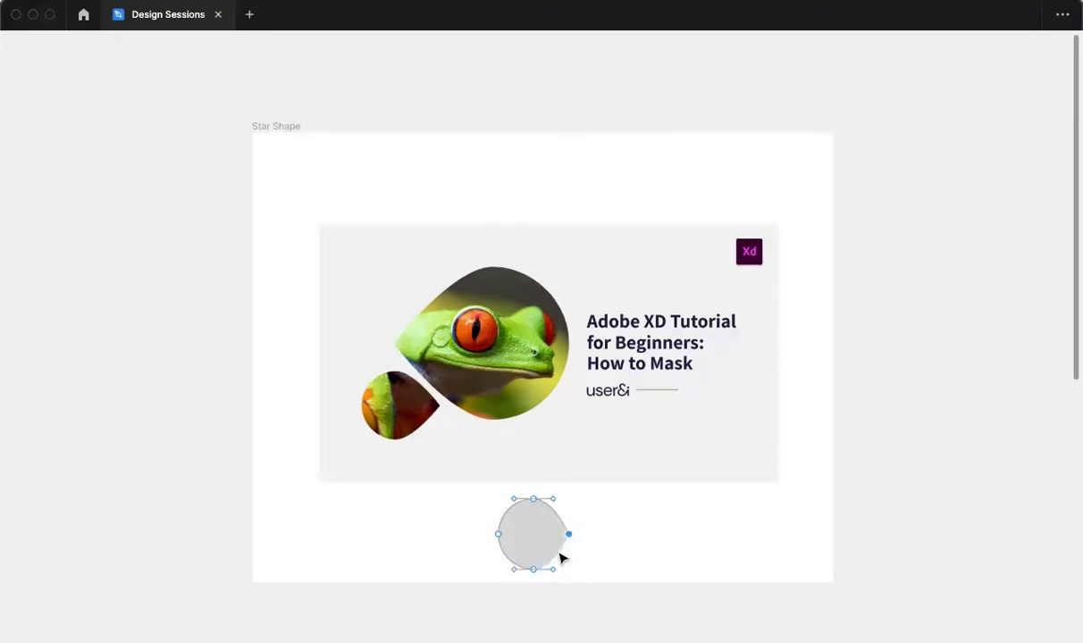
key(super+z)
key(super+z)
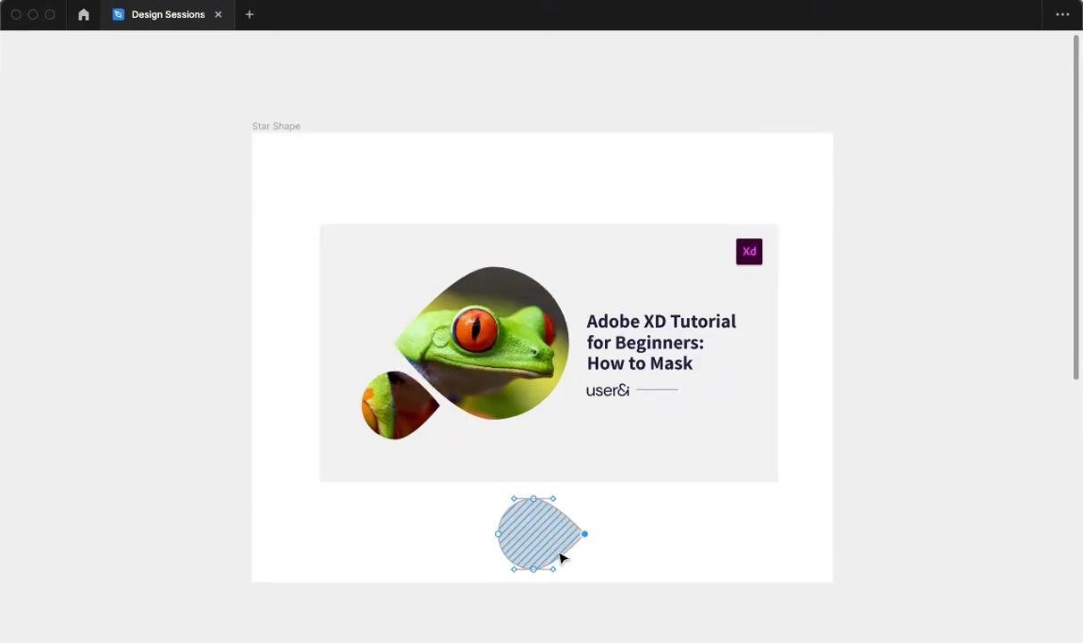
click(612, 536)
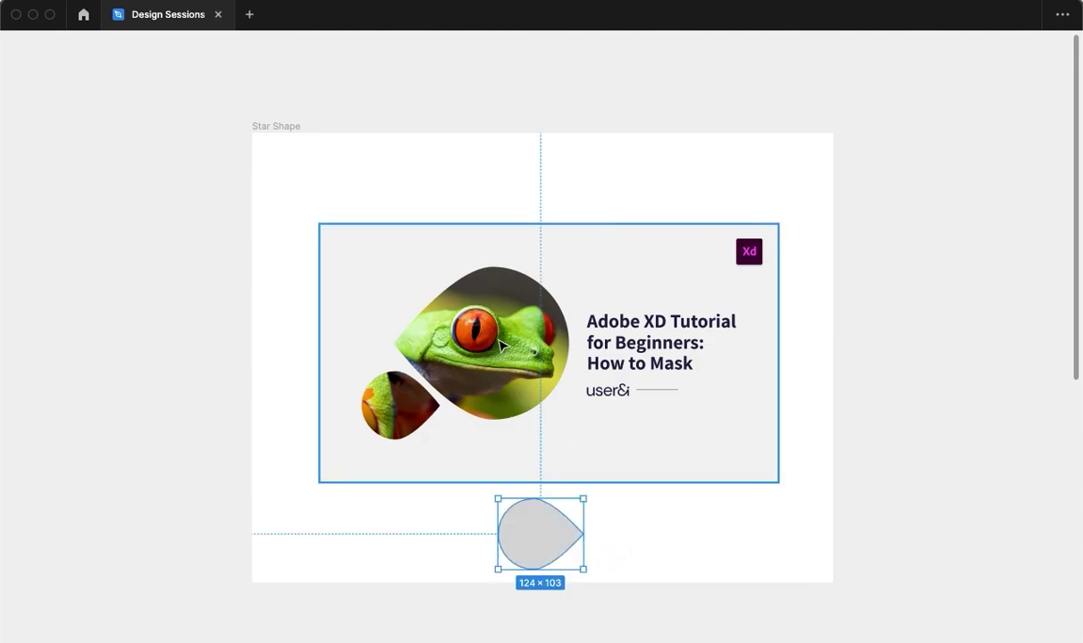
click(628, 496)
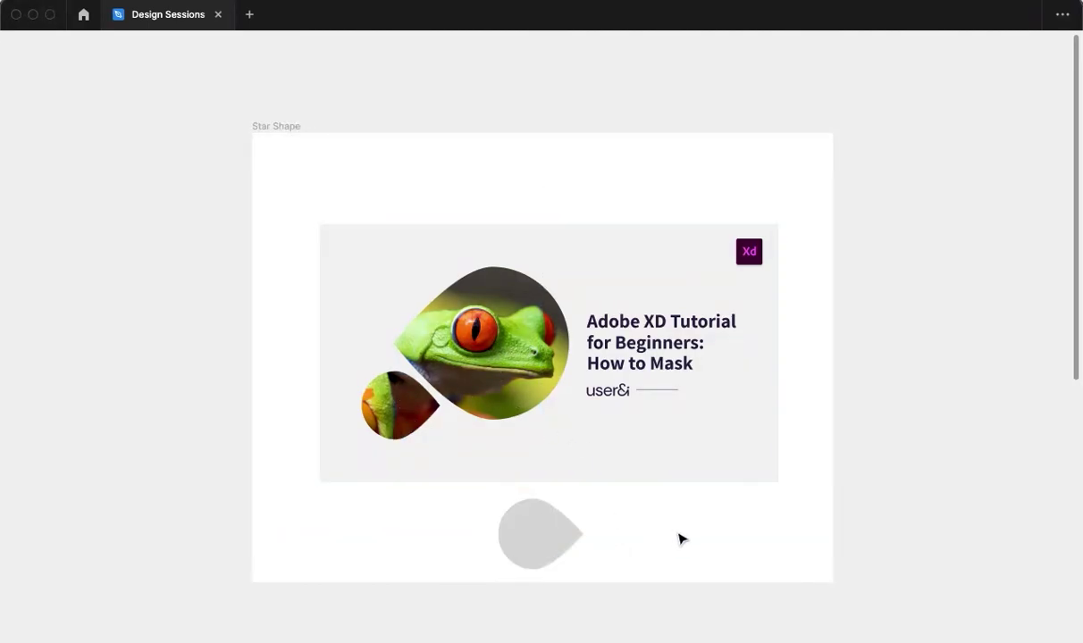